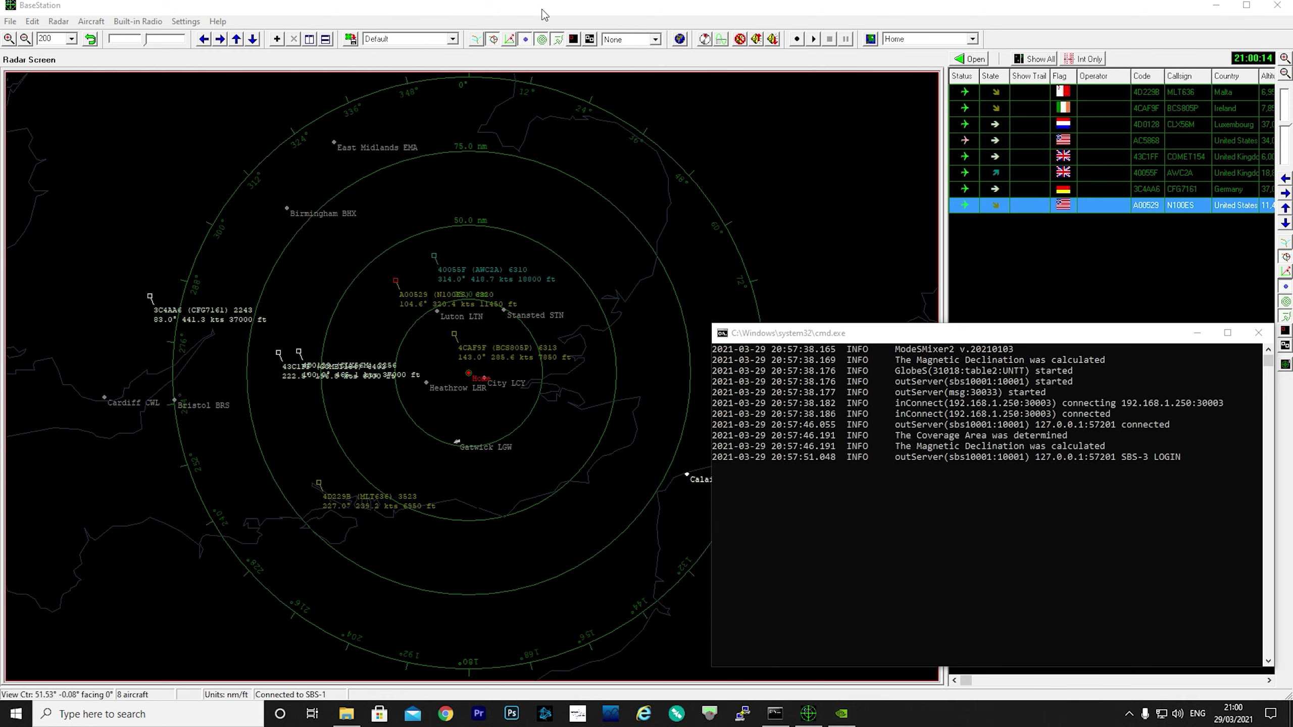
# Step: Close the running ModeSMixer2 console window and the BaseStation radar program
pyautogui.hotkey('alt', 'F4')
pyautogui.click(1277, 5)
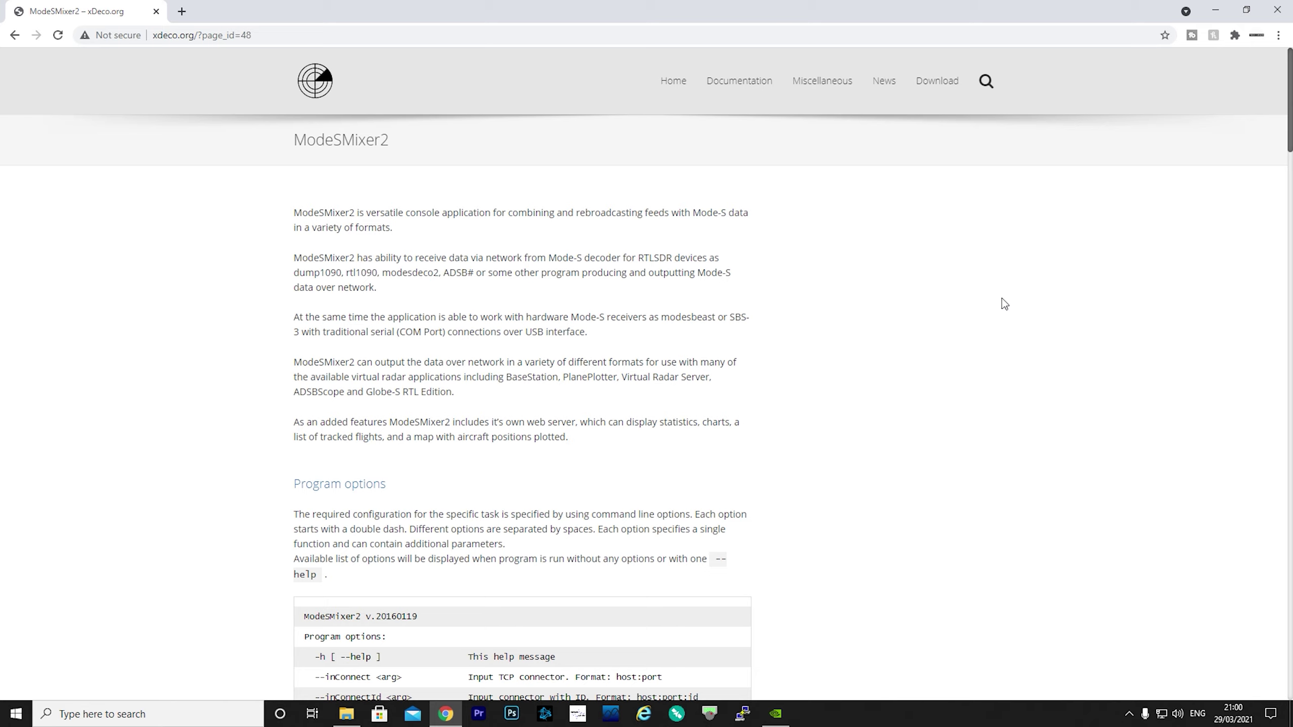
# Step: Open the Download page of xDeco.org and look through the listed packages for the ModeSMixer2 downloads
pyautogui.click(934, 86)
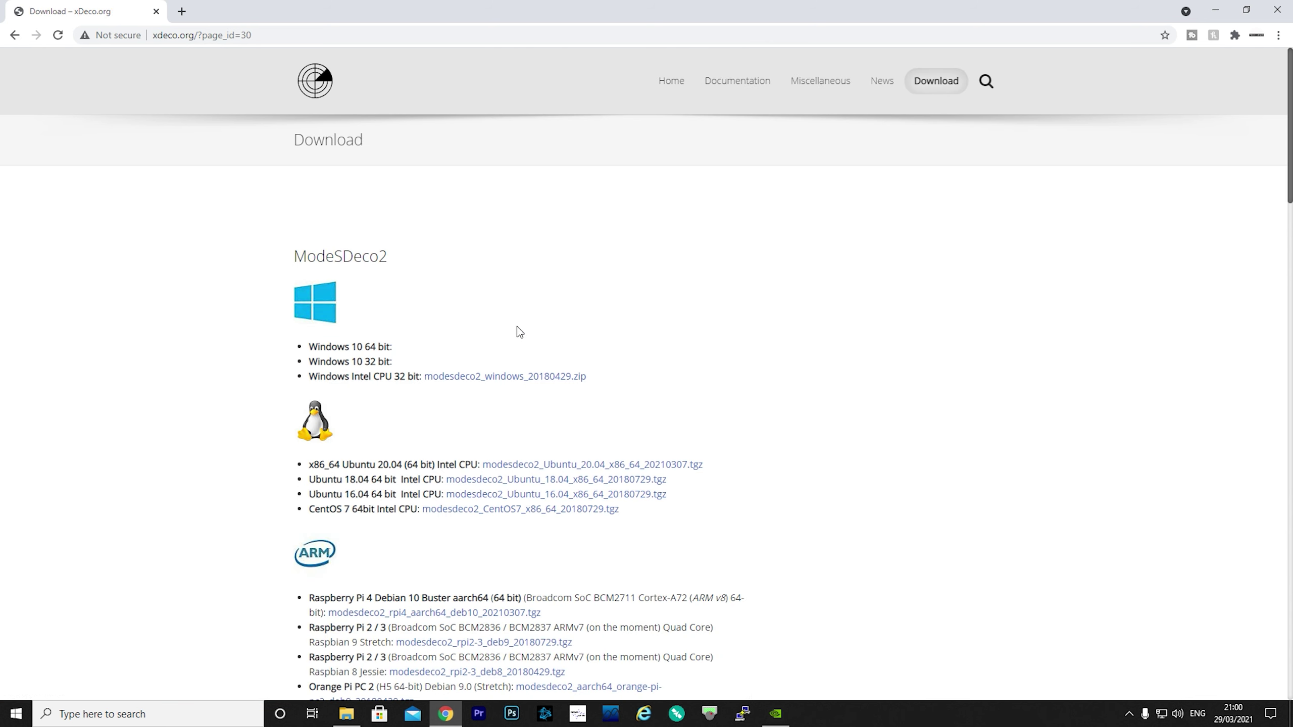
pyautogui.scroll(-7, 517, 326)
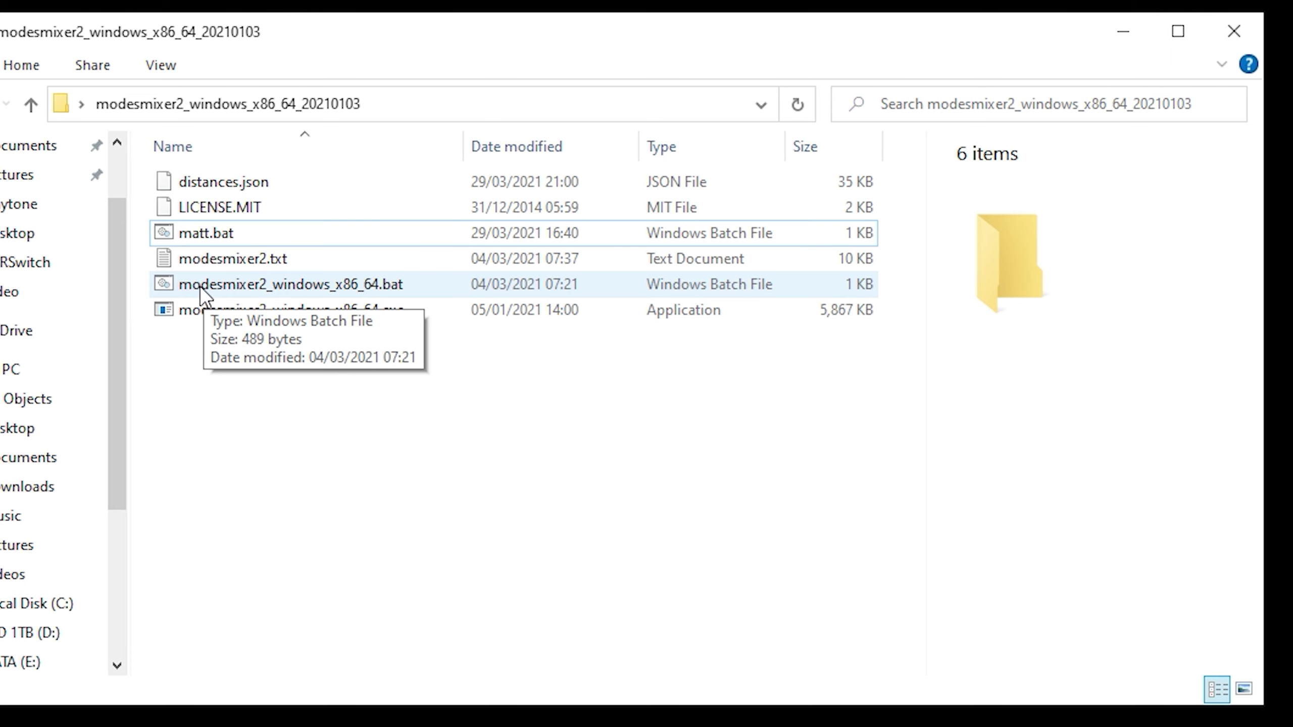
# Step: Duplicate modesmixer2_windows_x86_64.bat within the modesmixer2_windows_x86_64_20210103 folder
pyautogui.rightClick(202, 288)
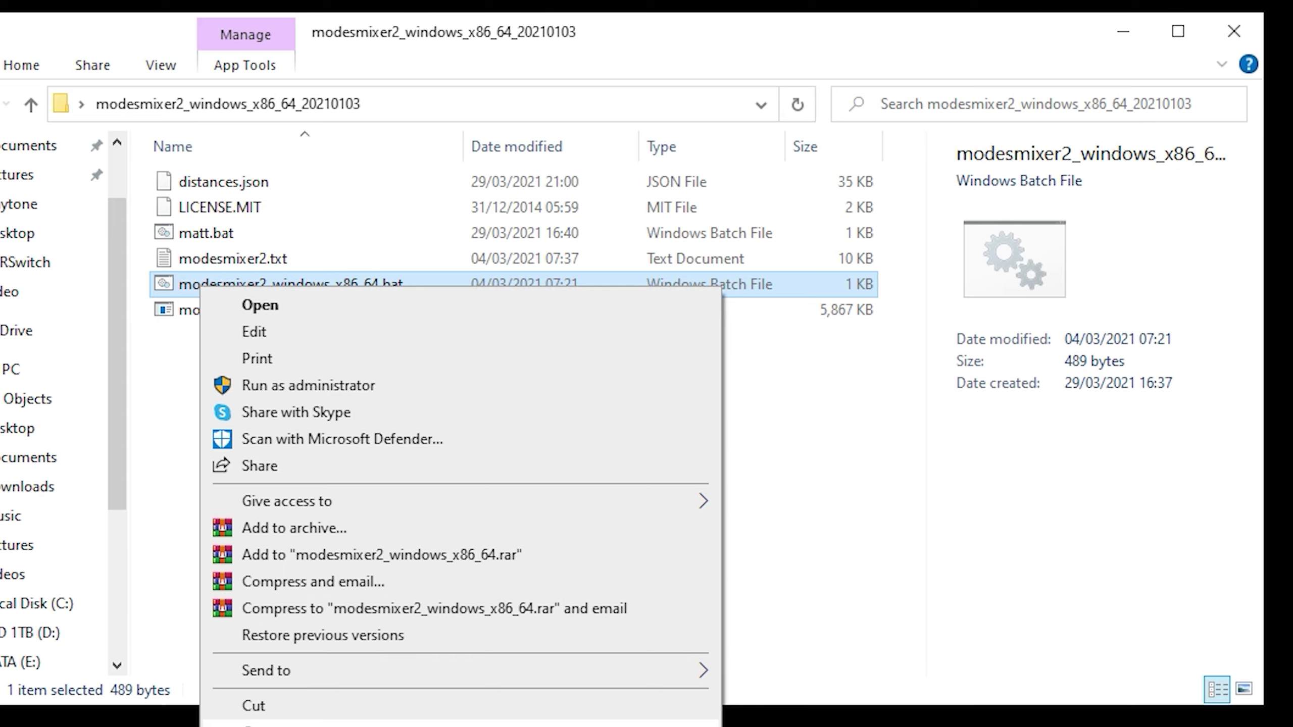
pyautogui.click(280, 722)
pyautogui.click(211, 395)
pyautogui.rightClick(211, 395)
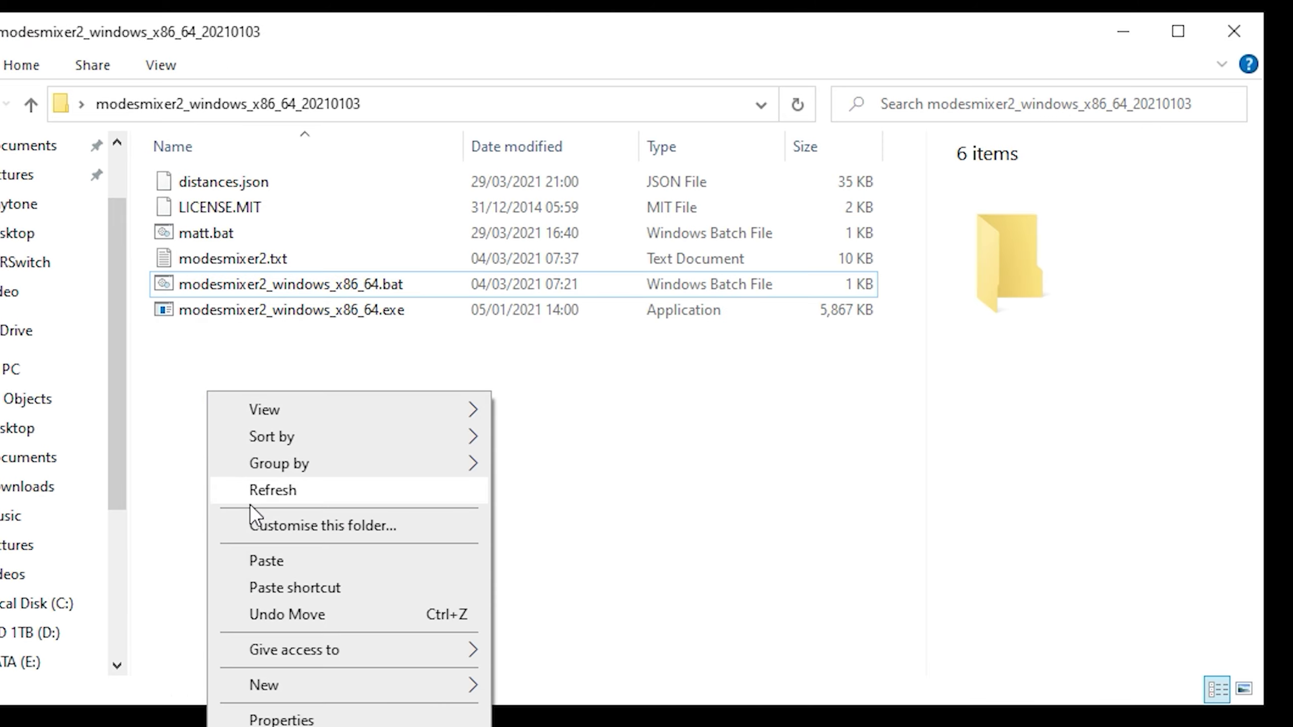
pyautogui.click(265, 555)
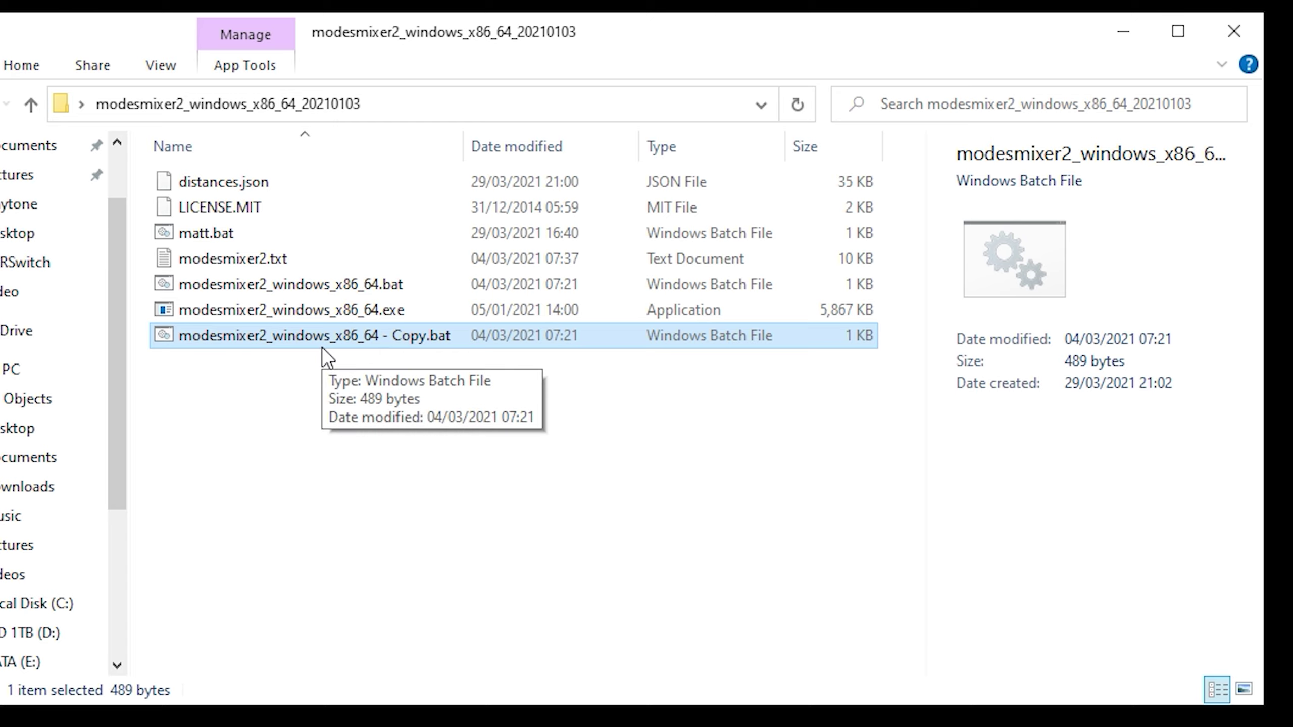
# Step: Rename the copied batch file as TechMindsModes2SBS.bat
pyautogui.press('F2')
pyautogui.write('TechMinds')
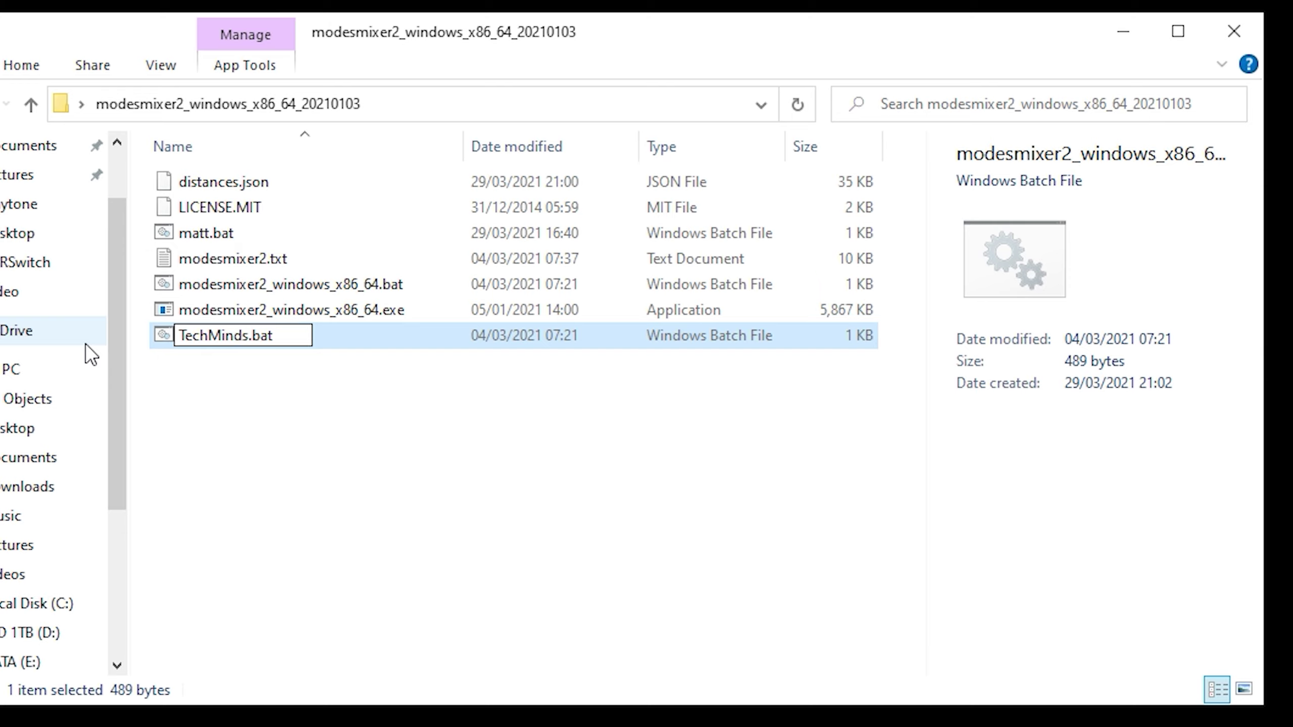
pyautogui.write('Mod')
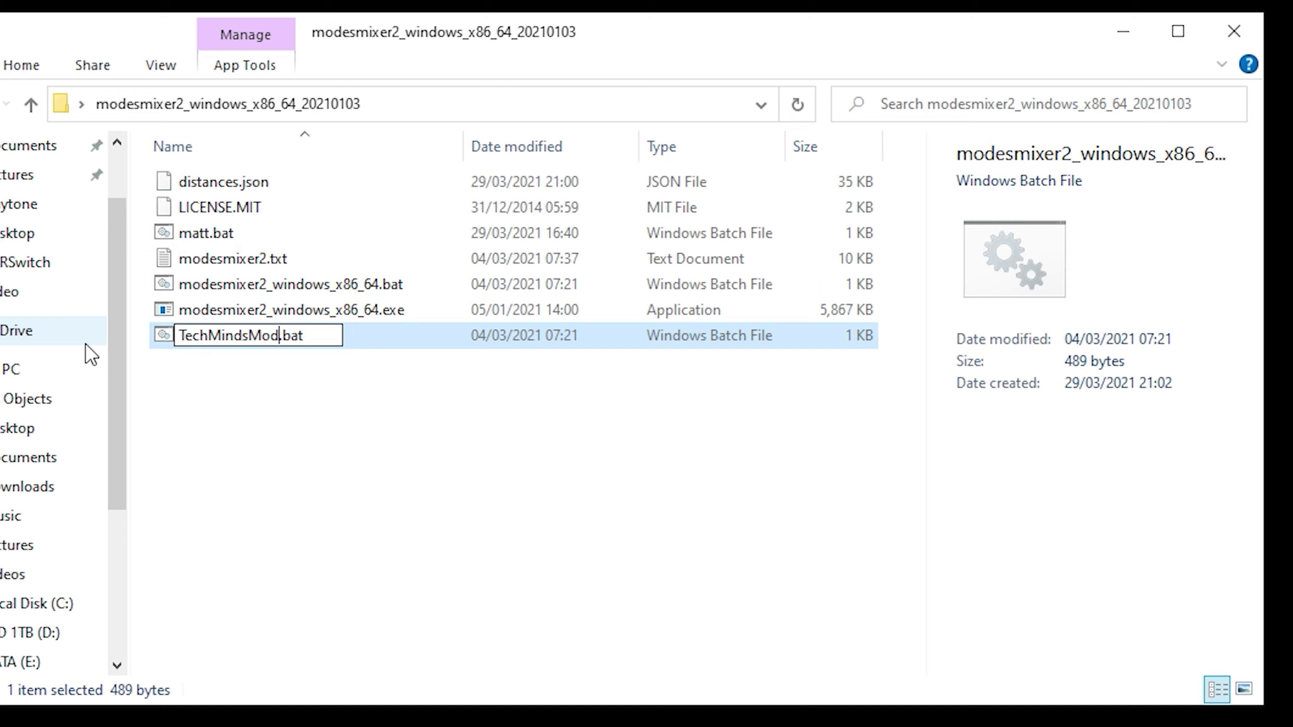
pyautogui.write('es2')
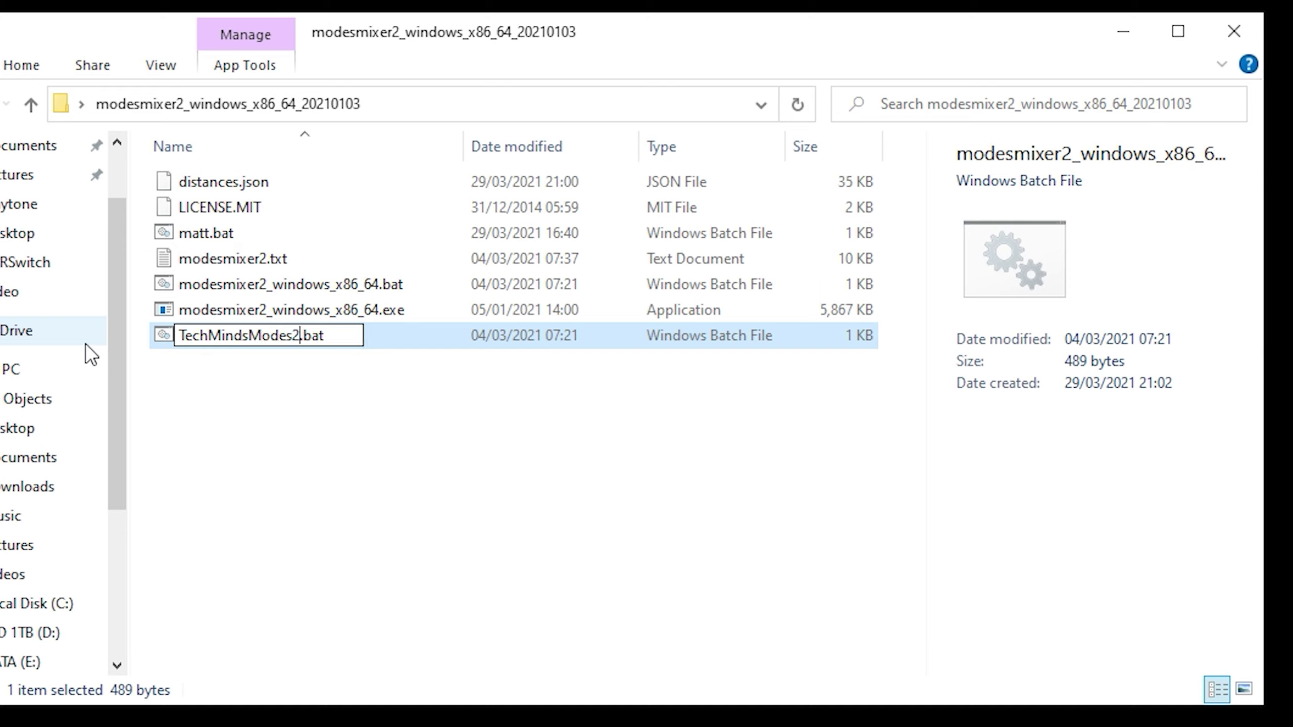
pyautogui.write('SBS')
pyautogui.click(193, 395)
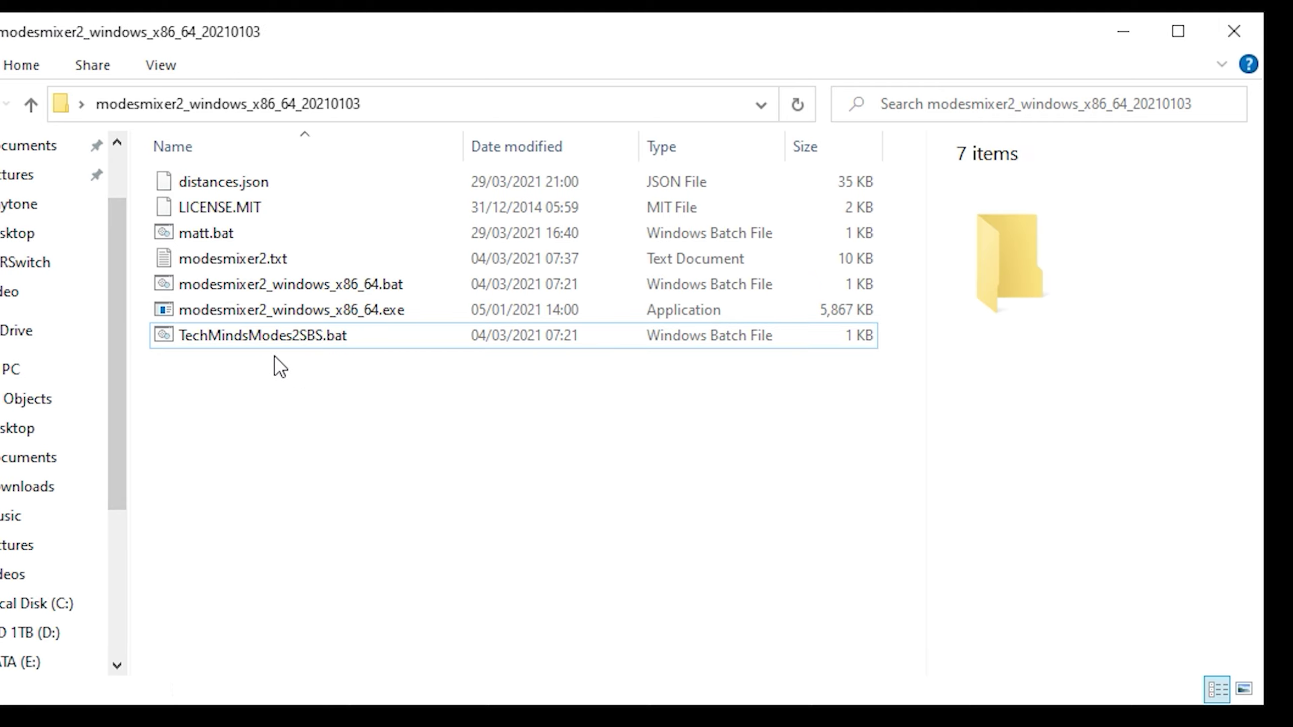
# Step: Open TechMindsModes2SBS.bat for editing and delete the options between modesmixer2_windows_x86_64.exe and --inConnect, including --google-key, --db and --frdb
pyautogui.rightClick(228, 340)
pyautogui.click(315, 379)
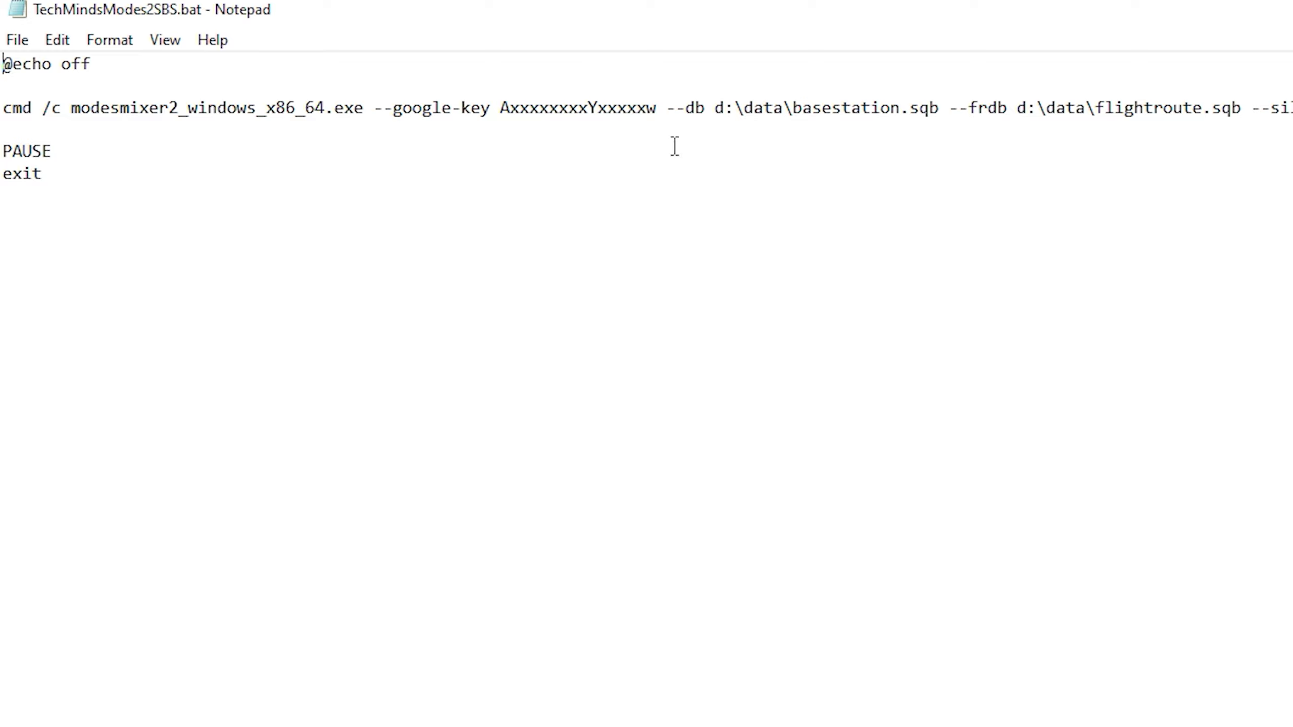
pyautogui.moveTo(377, 109); pyautogui.dragTo(980, 122)
pyautogui.press('Delete')
pyautogui.moveTo(1107, 112); pyautogui.dragTo(384, 124)
pyautogui.press('Delete')
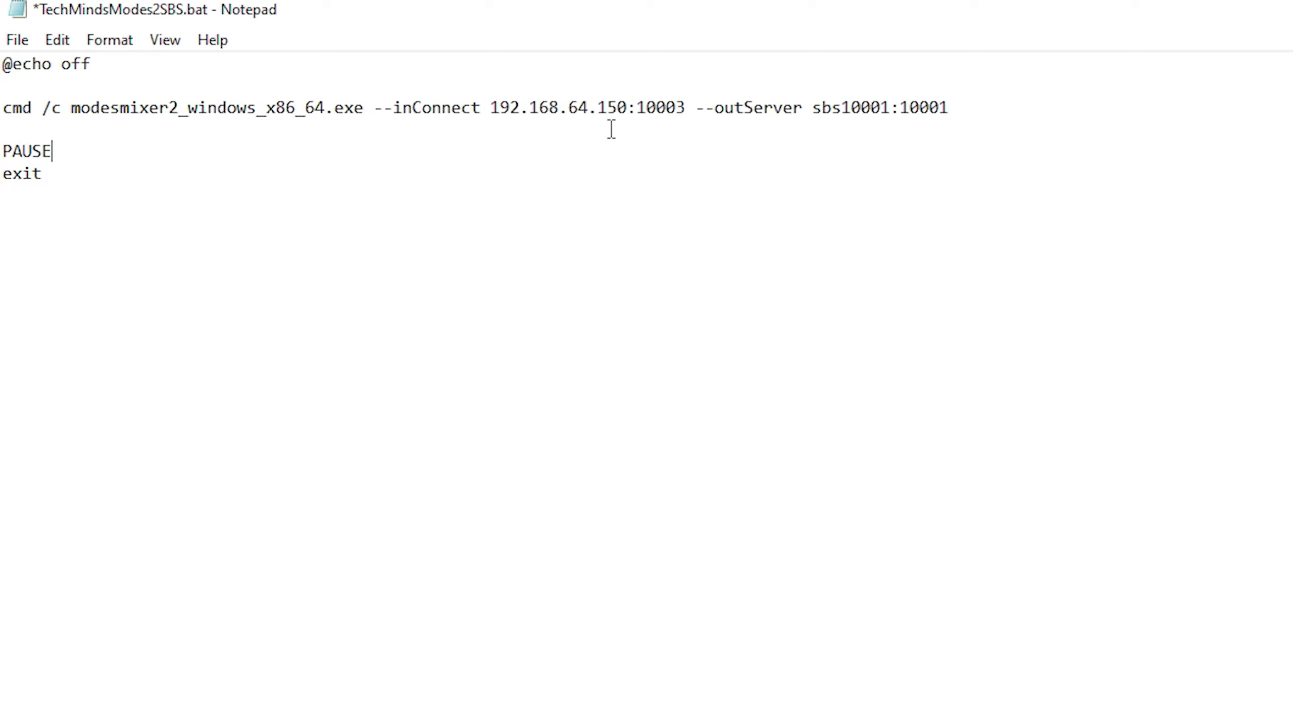
# Step: Change the --inConnect IP address in the batch command to 192.168.1.250
pyautogui.click(632, 115)
pyautogui.moveTo(632, 115); pyautogui.dragTo(581, 125)
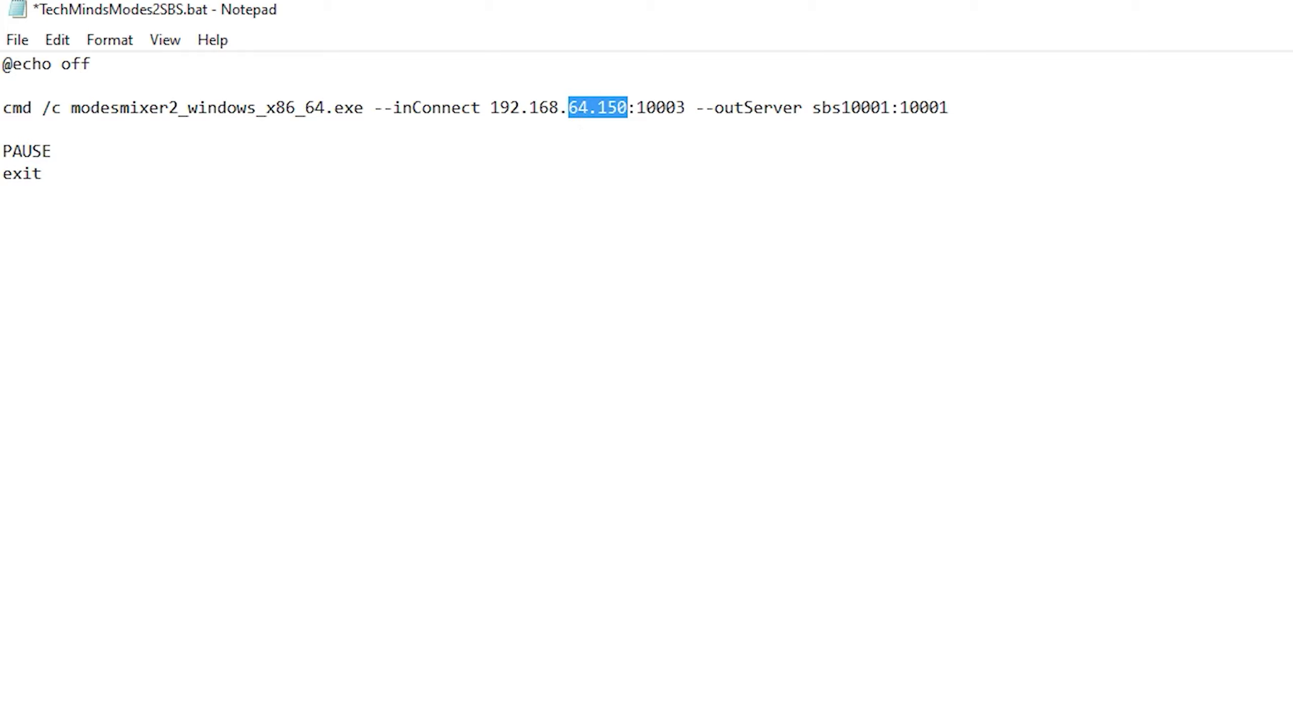
pyautogui.write('2')
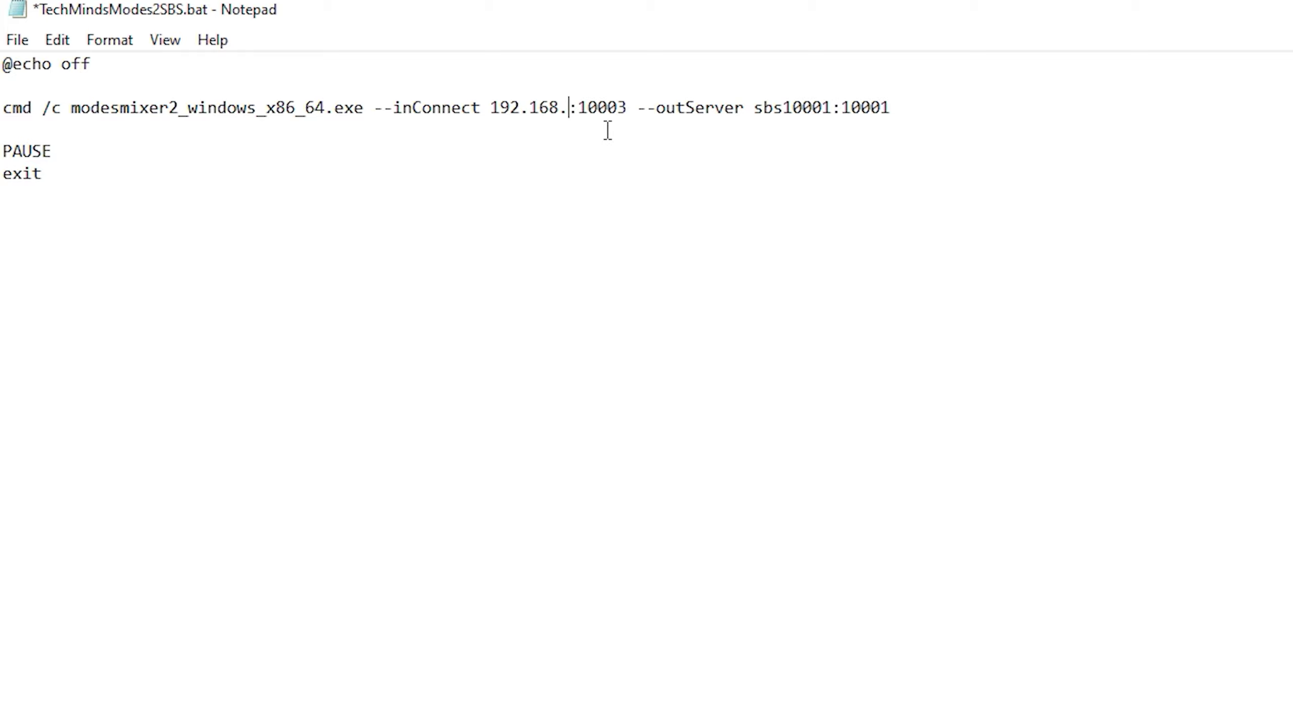
pyautogui.press('BackSpace')
pyautogui.write('1')
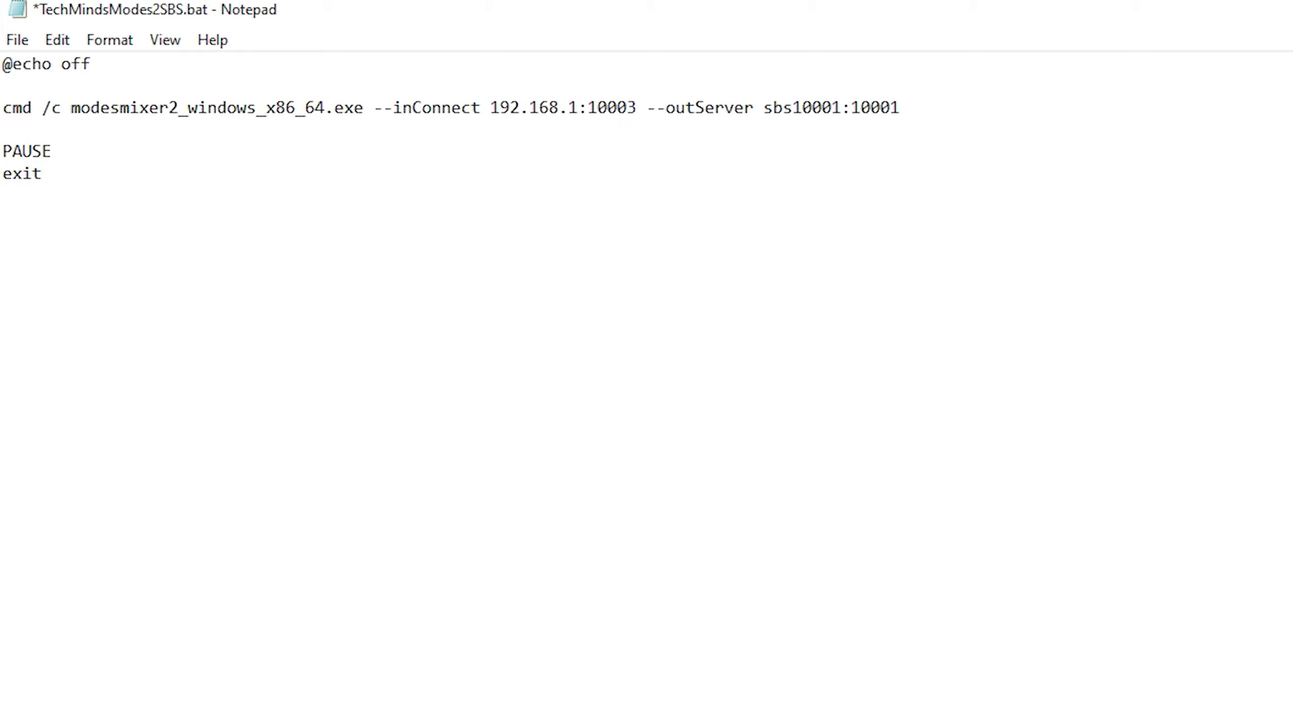
pyautogui.write('.250')
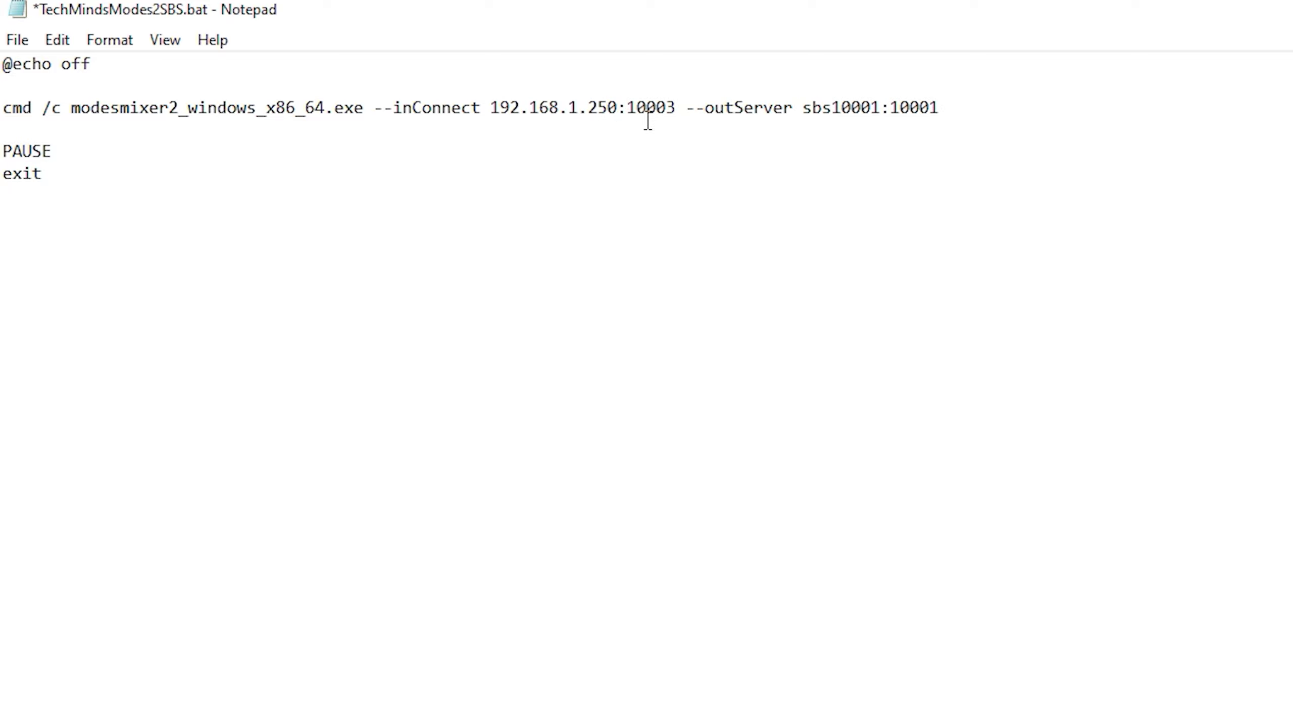
# Step: Change the --inConnect port in the batch command to 30003
pyautogui.press('Right')
pyautogui.press('Right')
pyautogui.press('BackSpace')
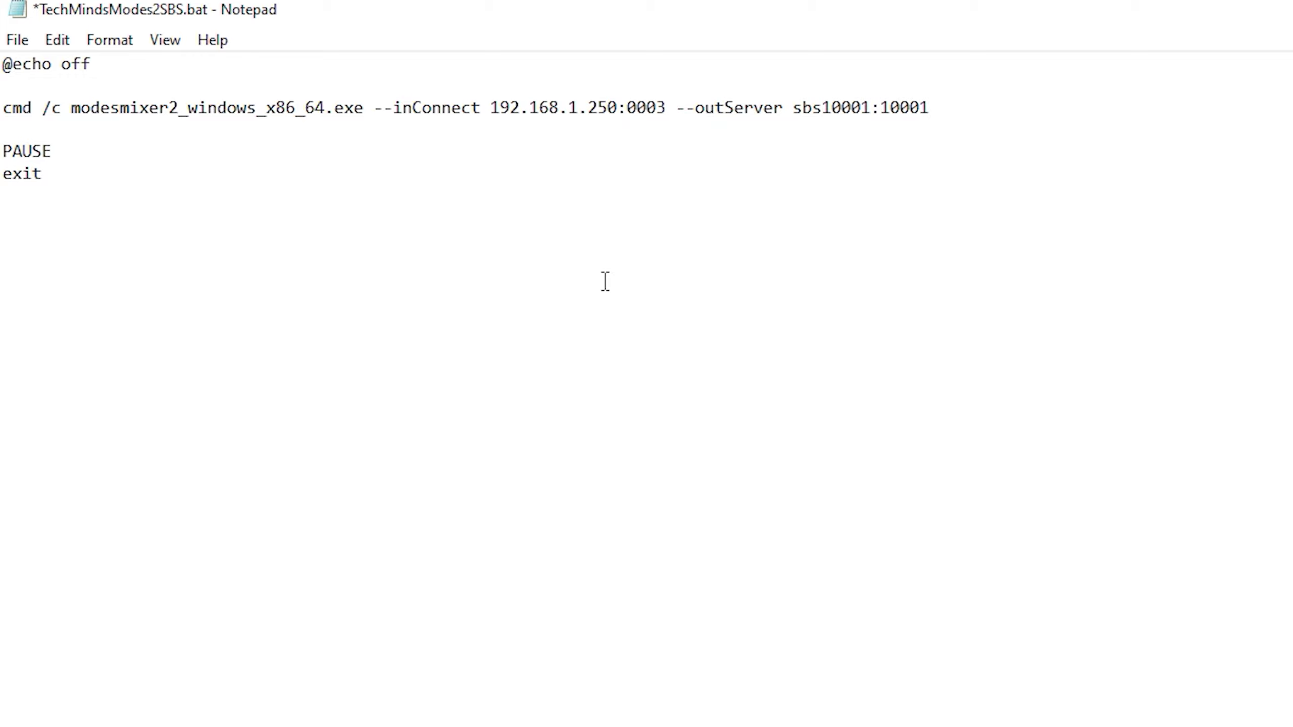
pyautogui.write('3')
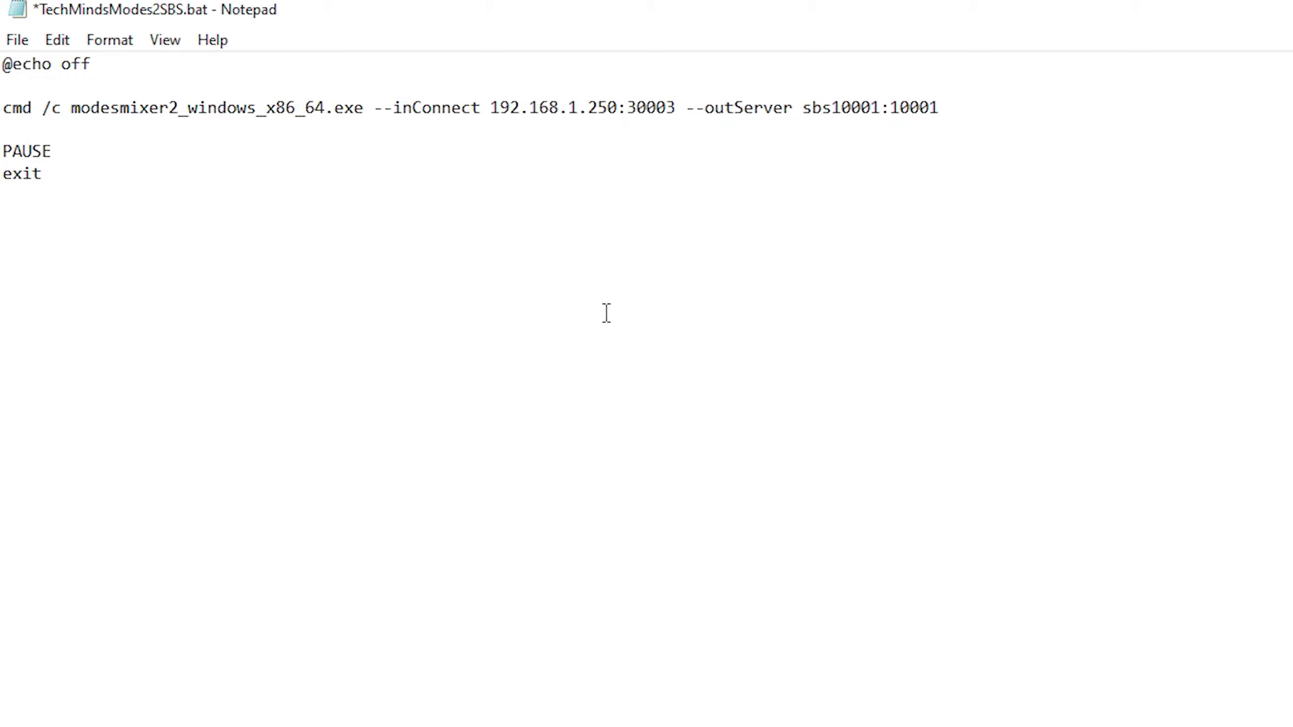
pyautogui.click(968, 116)
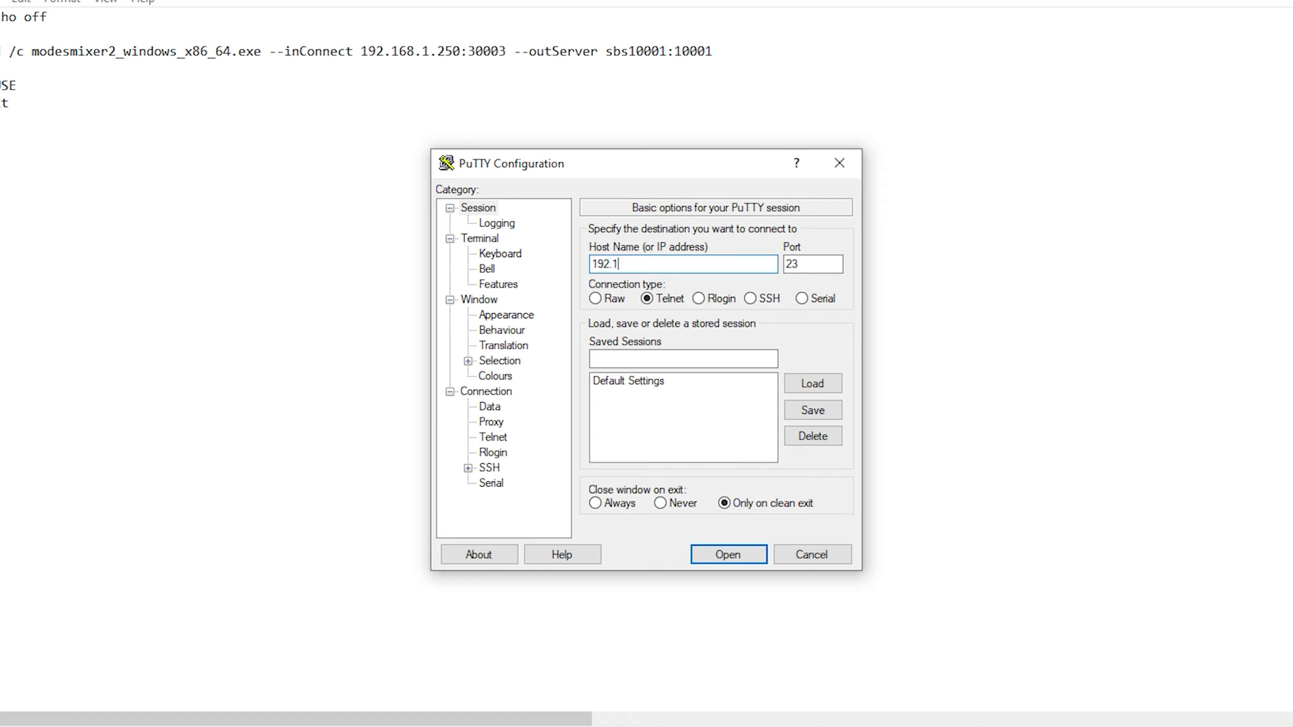
# Step: Check the receiver's data stream through a PuTTY Telnet session to 192.168.1.250 on port 30003, and close the session
pyautogui.write('68.1.250')
pyautogui.doubleClick(825, 273)
pyautogui.write('3000')
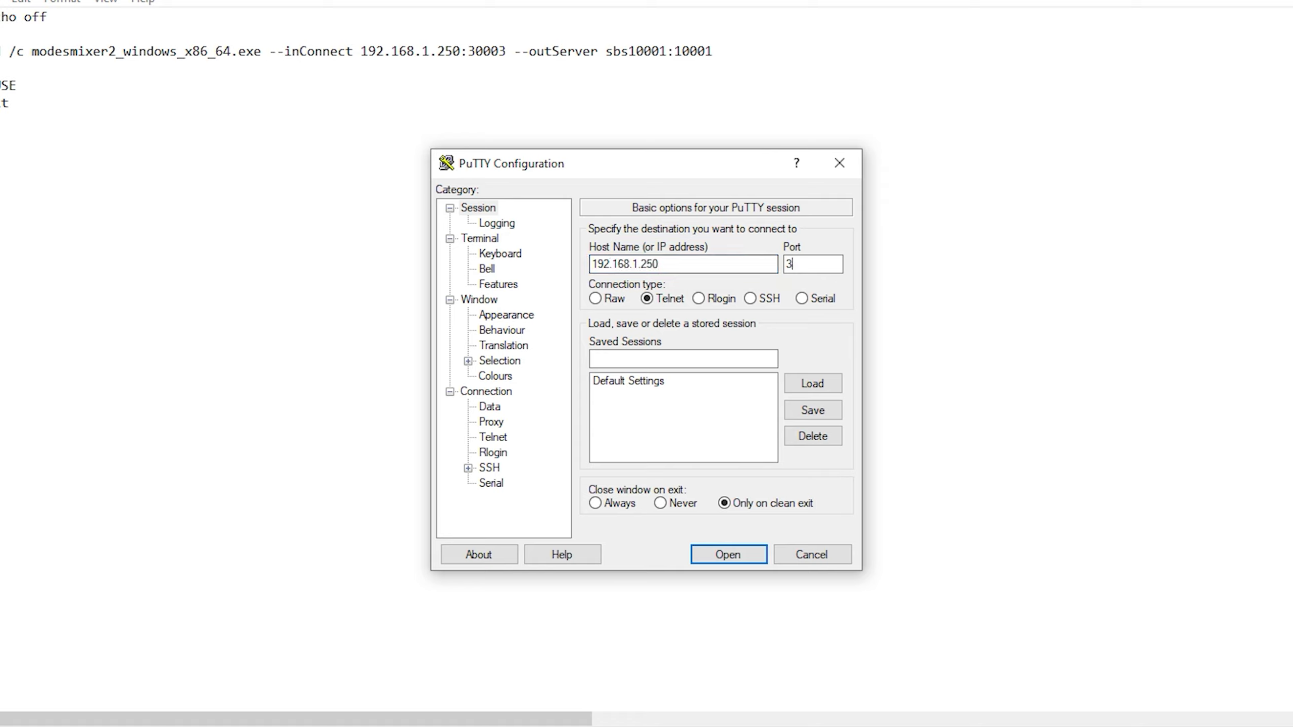
pyautogui.write('3')
pyautogui.click(720, 559)
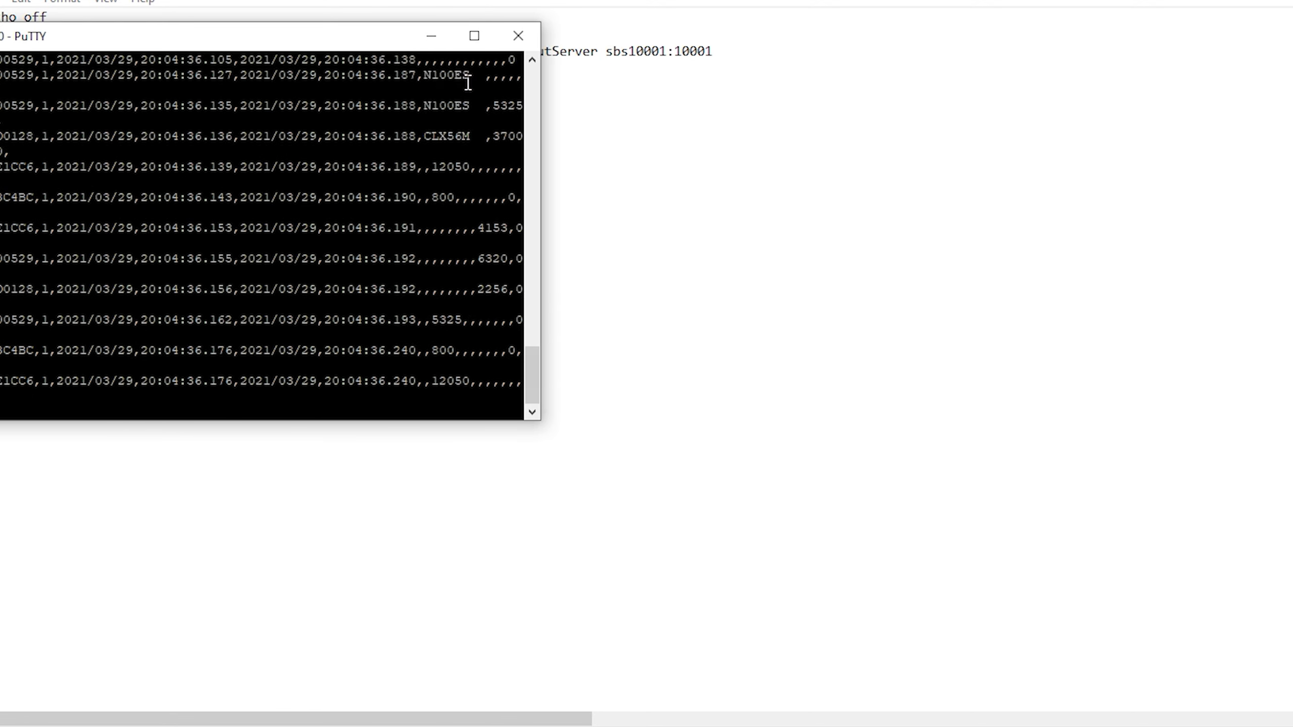
pyautogui.moveTo(218, 46); pyautogui.dragTo(622, 122)
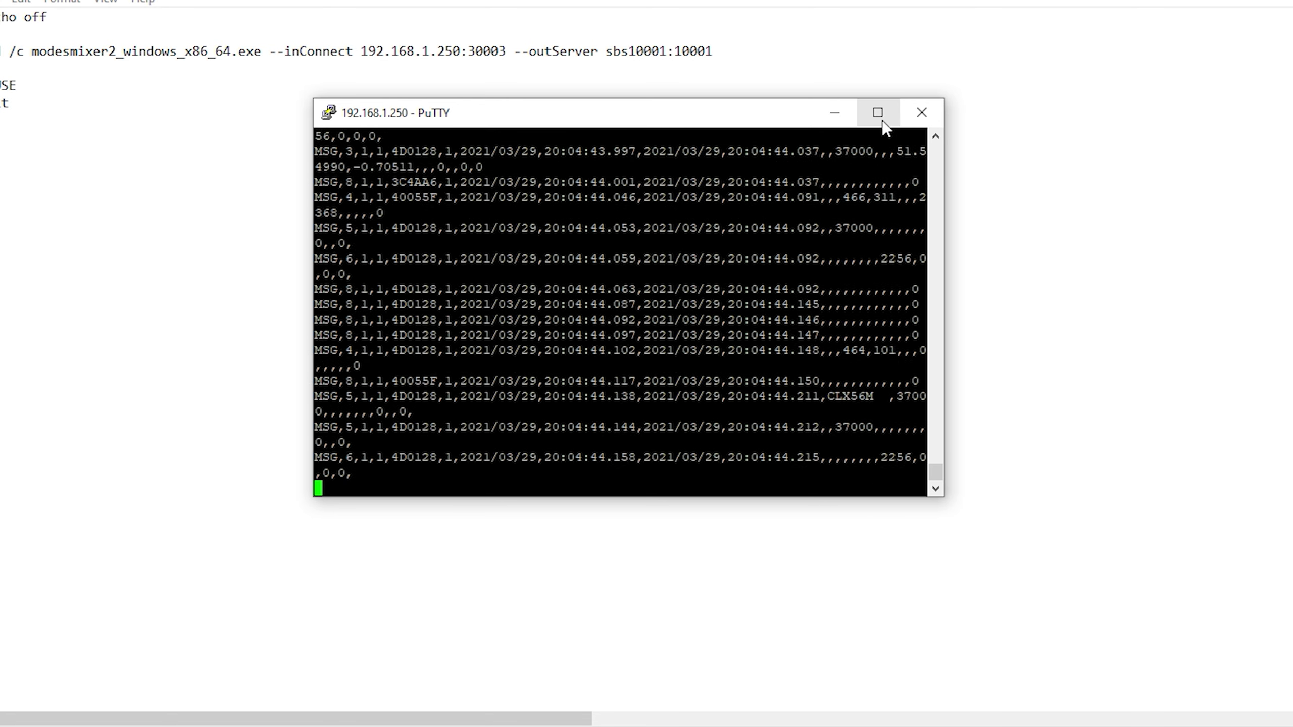
pyautogui.click(921, 112)
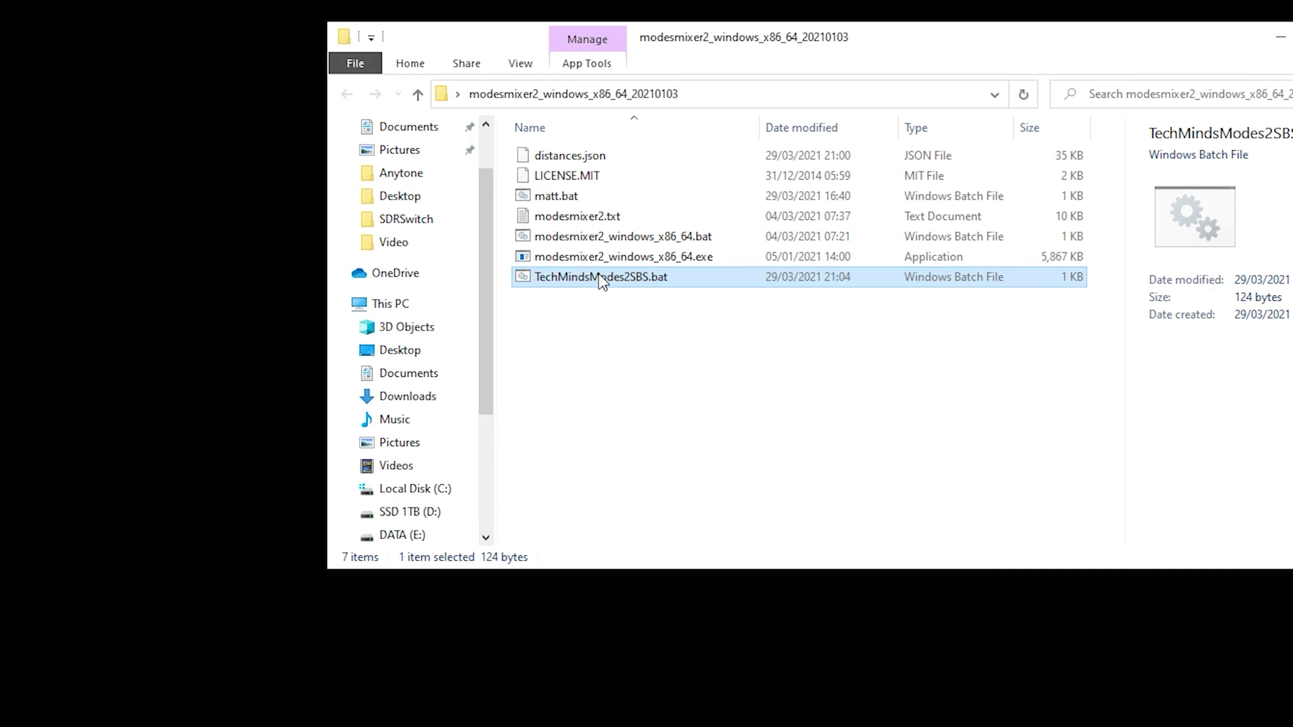
# Step: Run TechMindsModes2SBS.bat, put the folder window away, and narrow and reposition the ModeSMixer2 console
pyautogui.doubleClick(599, 275)
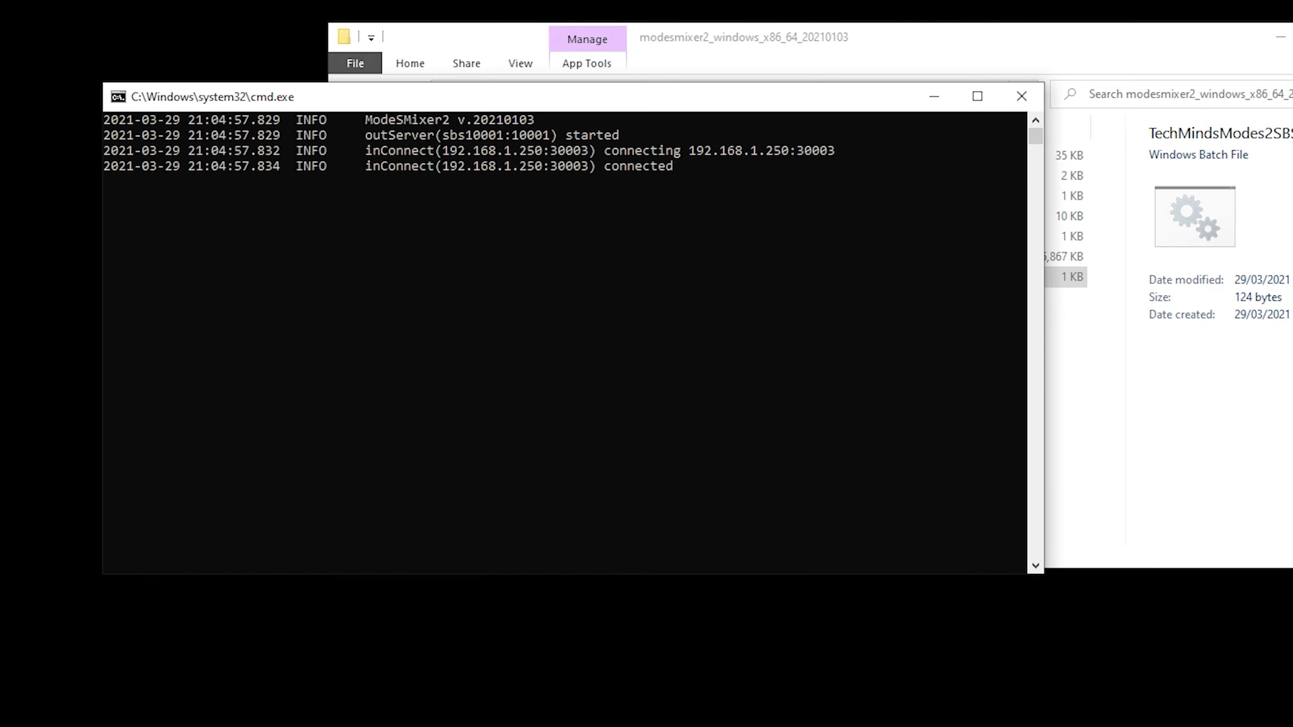
pyautogui.click(1281, 37)
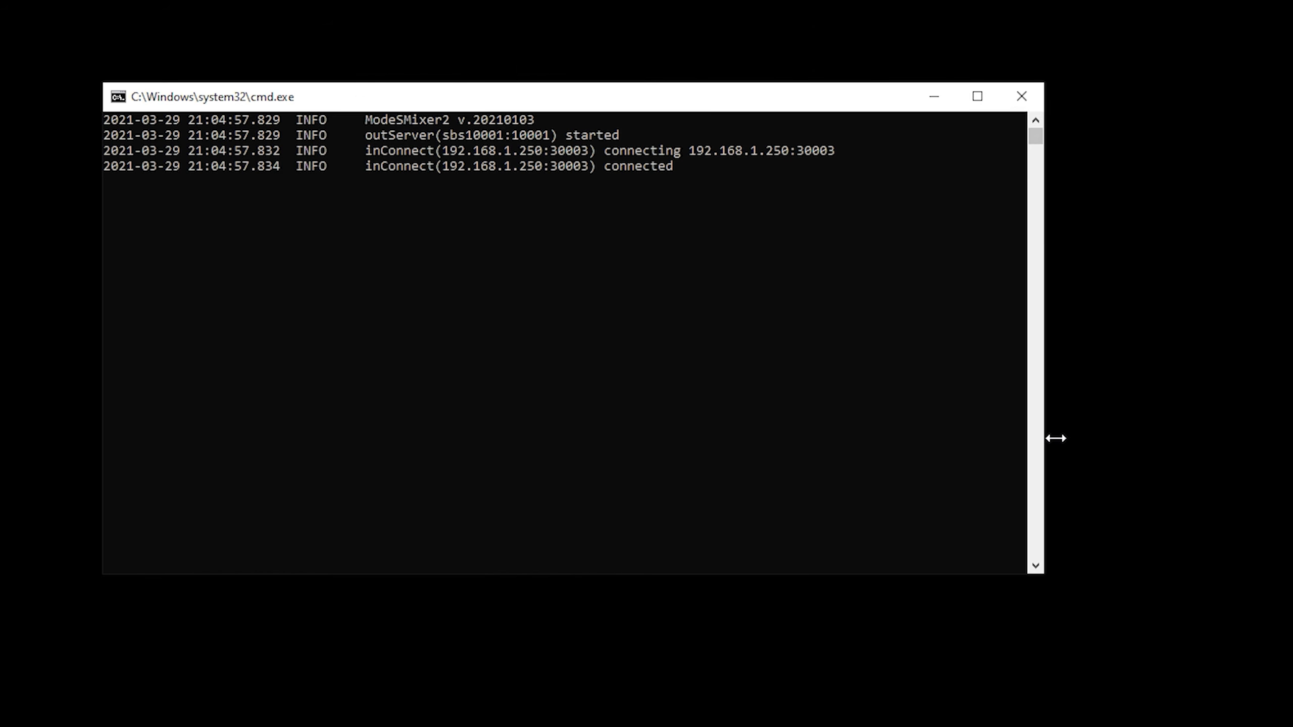
pyautogui.moveTo(1055, 438); pyautogui.dragTo(947, 438)
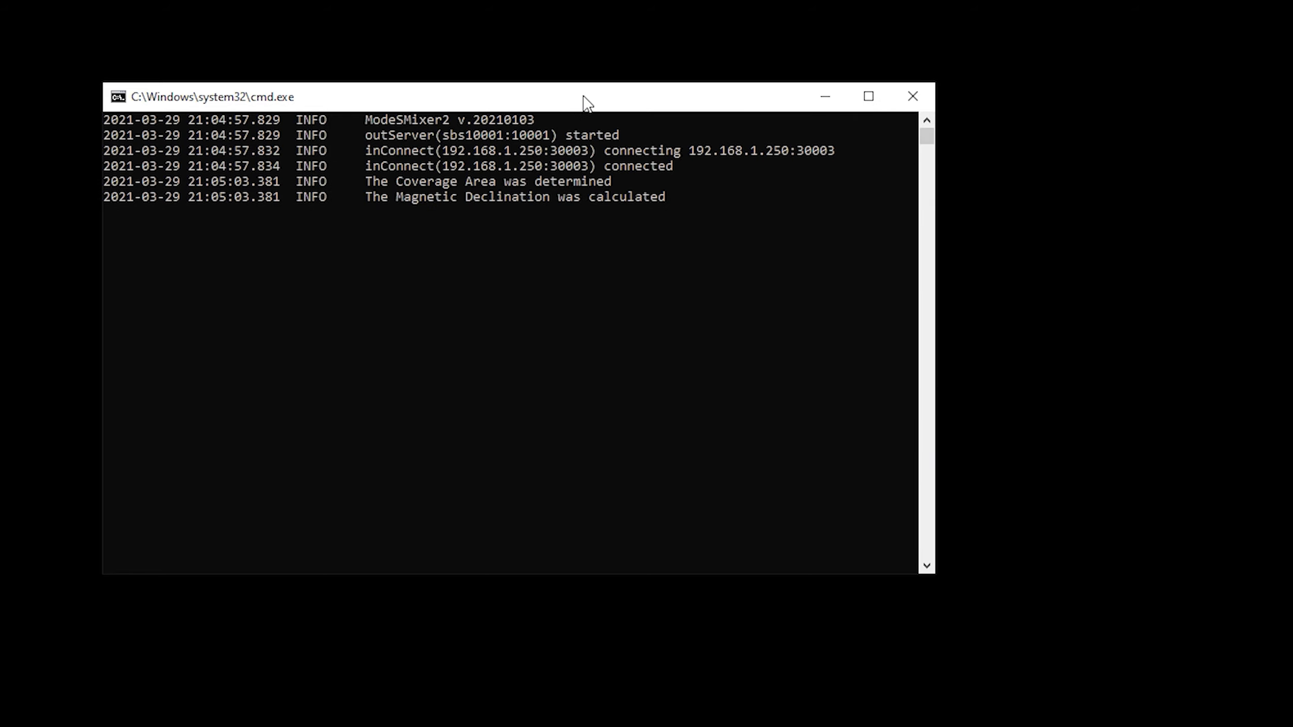
pyautogui.moveTo(586, 102); pyautogui.dragTo(847, 121)
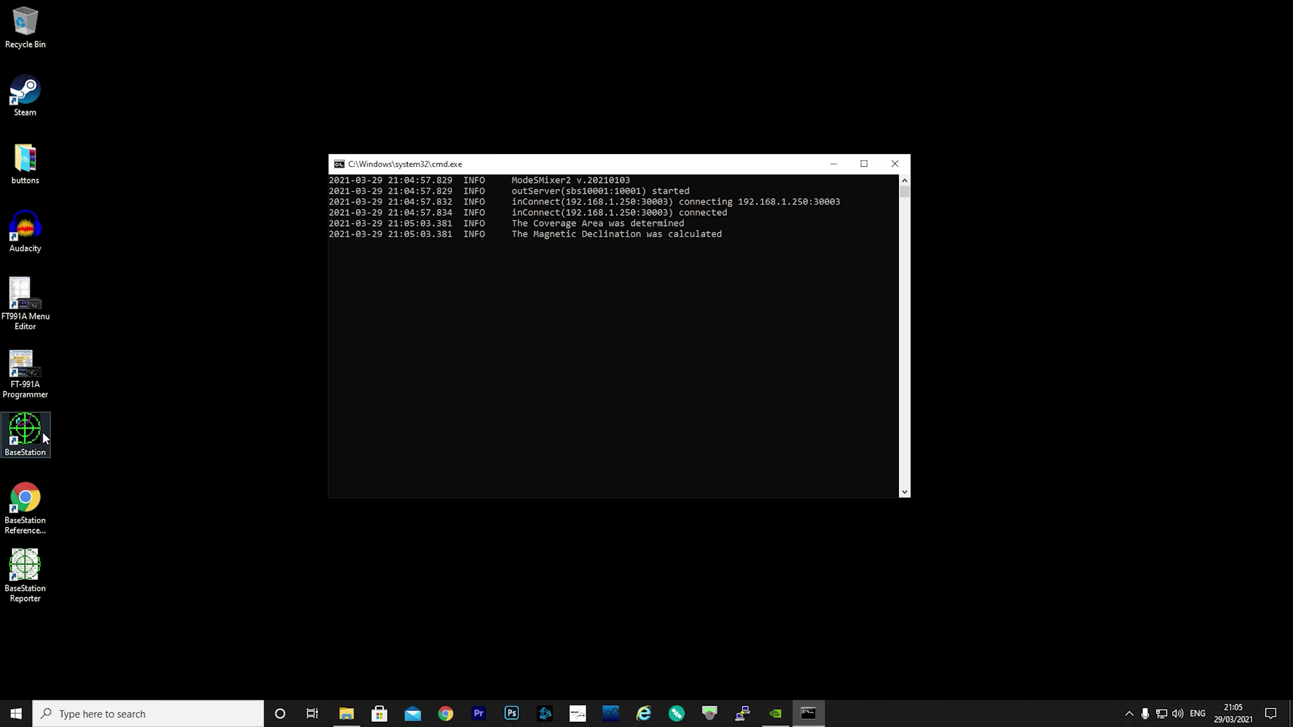
# Step: Start BaseStation and confirm its network hardware settings with address 127.0.0.1 and port 10001
pyautogui.doubleClick(35, 434)
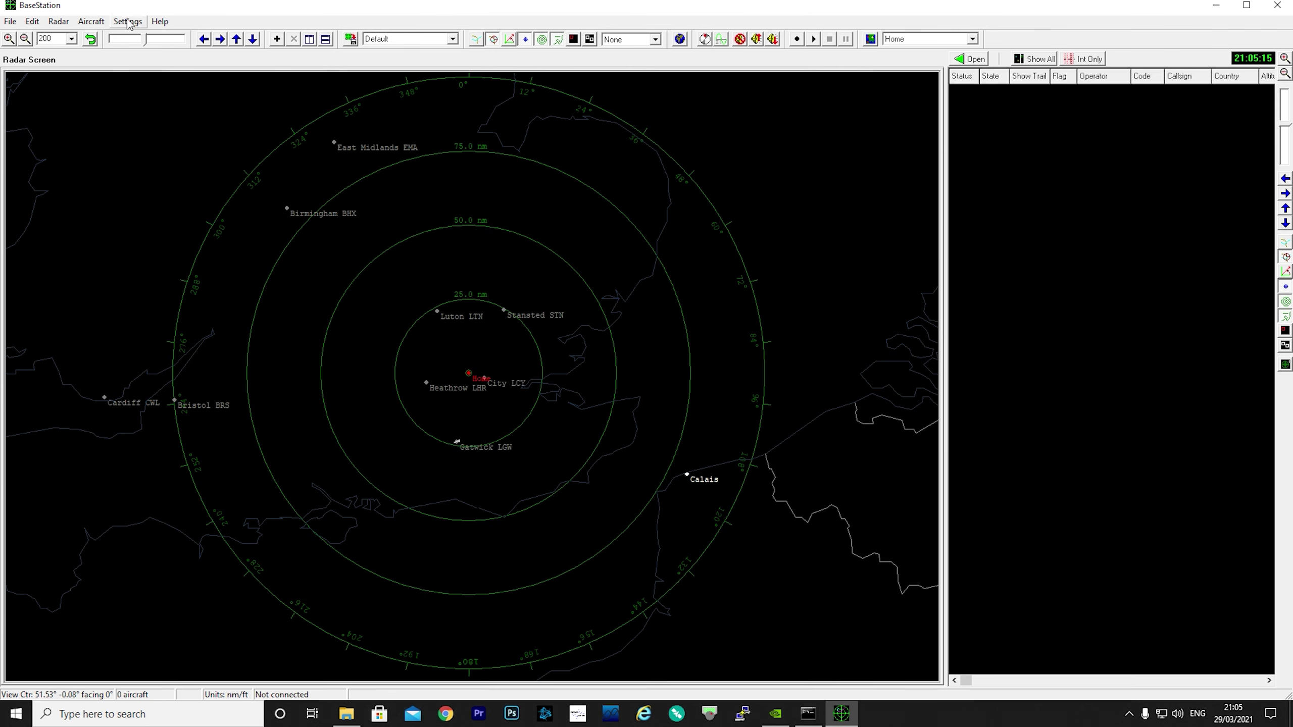
pyautogui.click(128, 21)
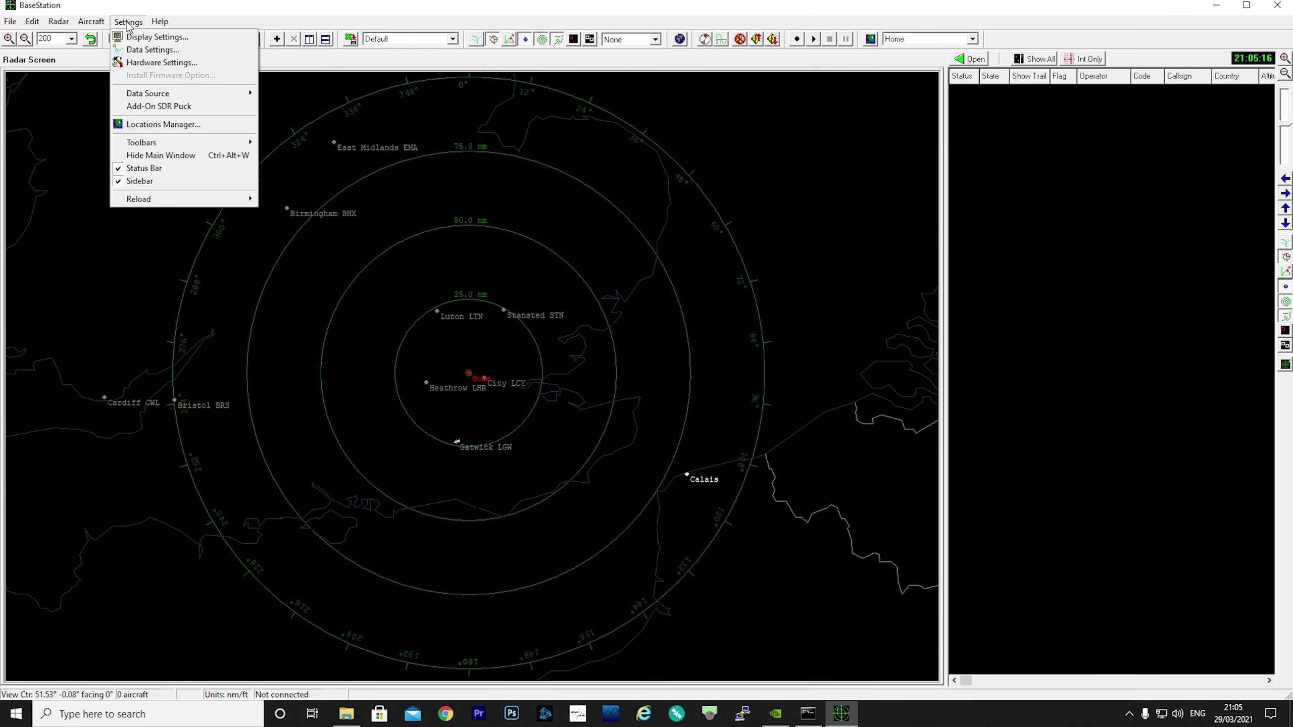
pyautogui.click(142, 63)
pyautogui.click(539, 309)
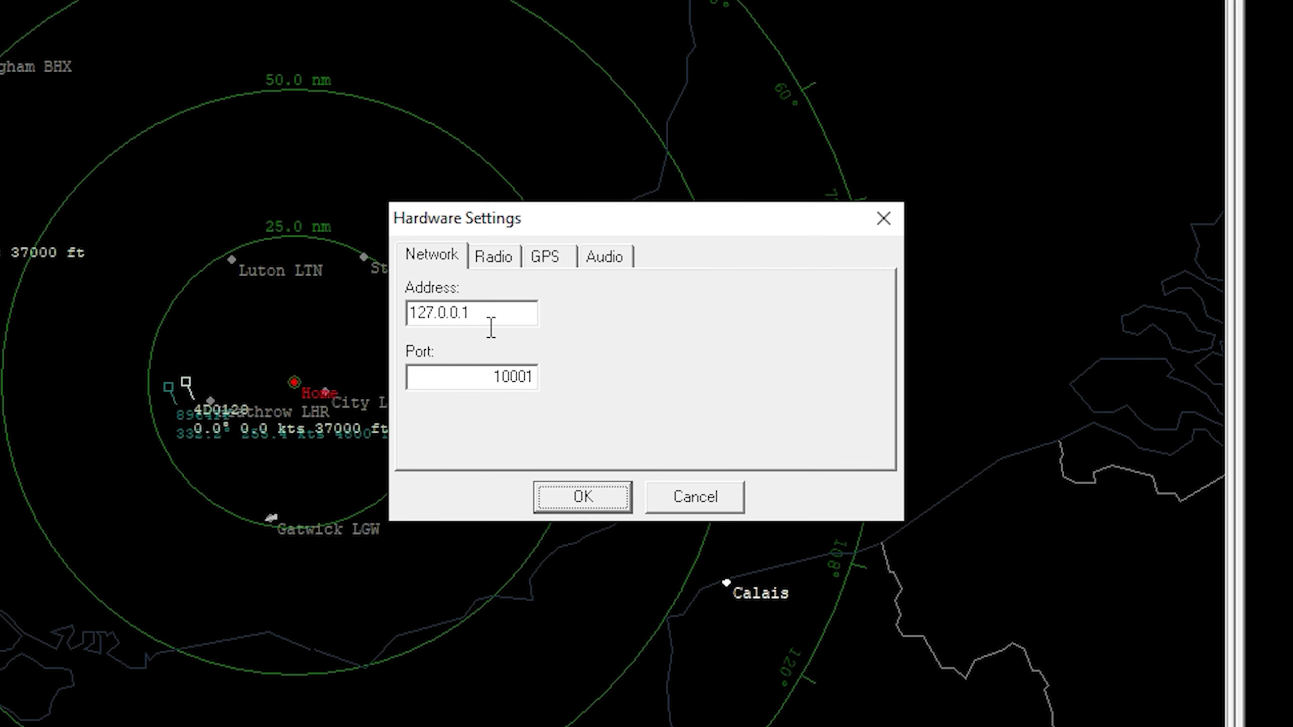
pyautogui.moveTo(502, 323); pyautogui.dragTo(396, 331)
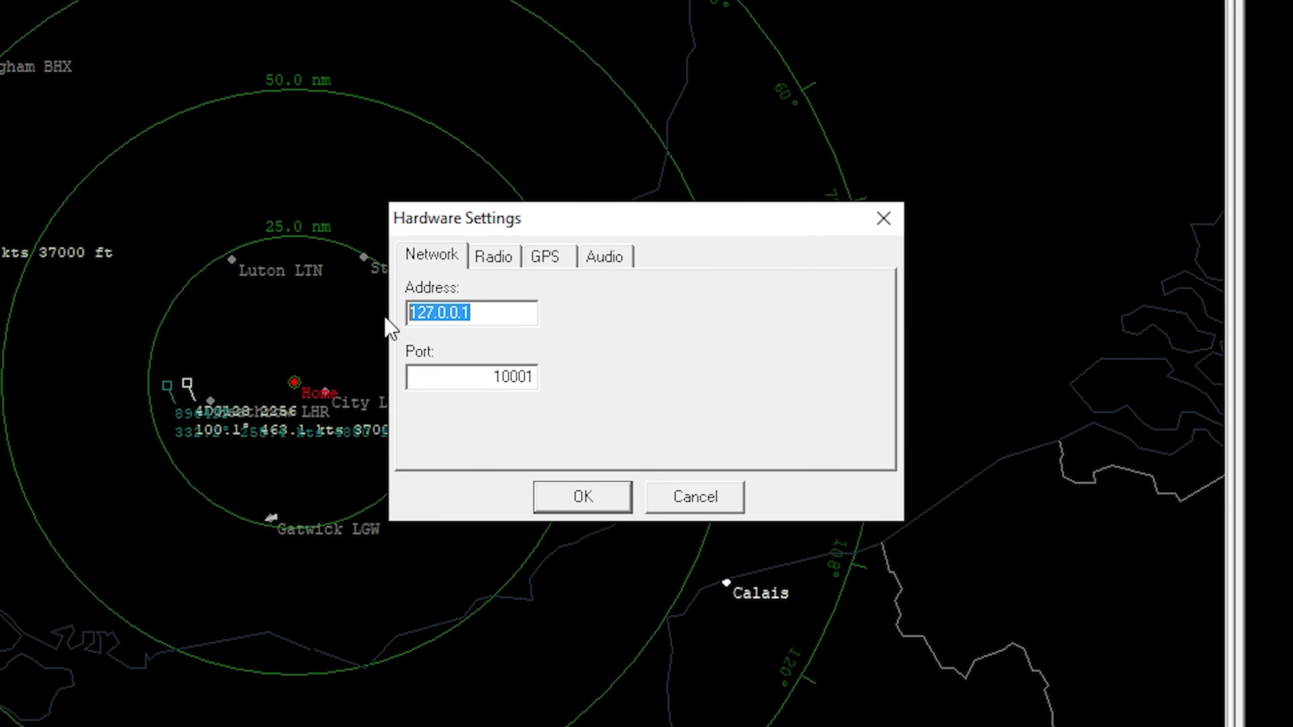
pyautogui.click(533, 388)
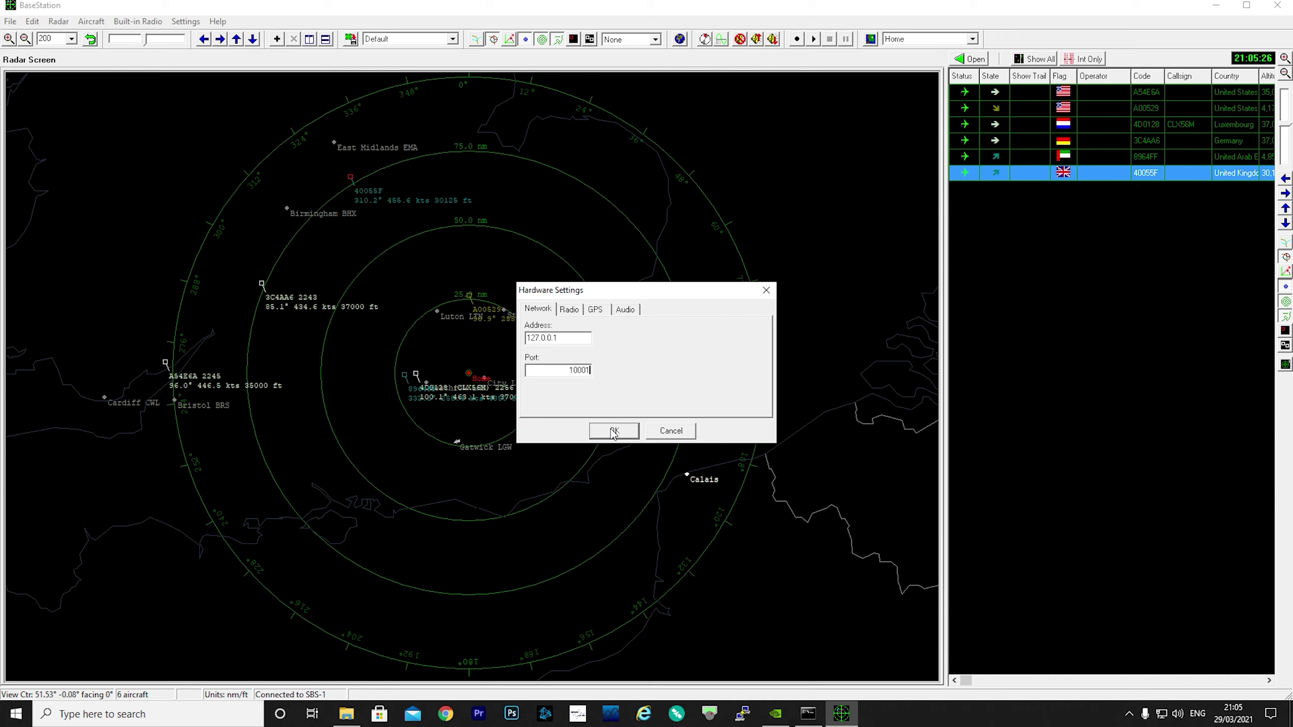
pyautogui.click(613, 431)
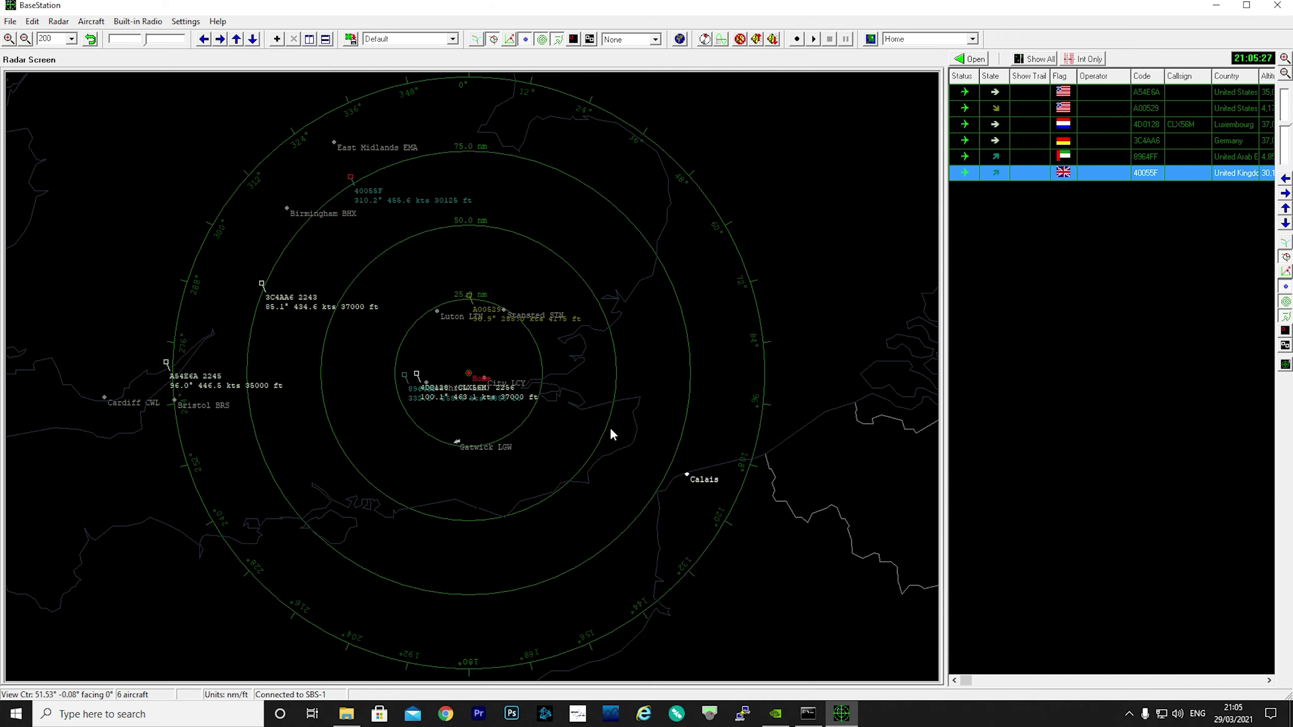
# Step: Bring the ModeSMixer2 console in front of BaseStation and move it clear of the radar's centre to check the connection log
pyautogui.click(808, 714)
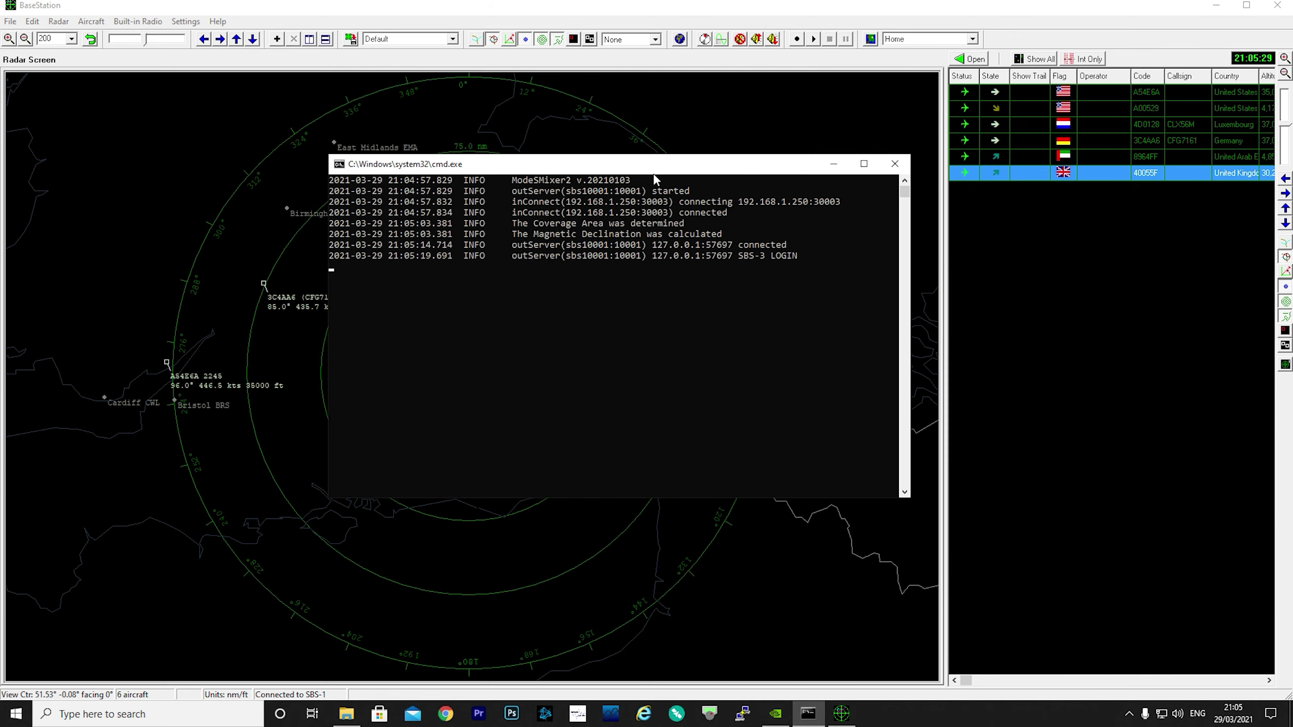
pyautogui.moveTo(587, 165); pyautogui.dragTo(918, 312)
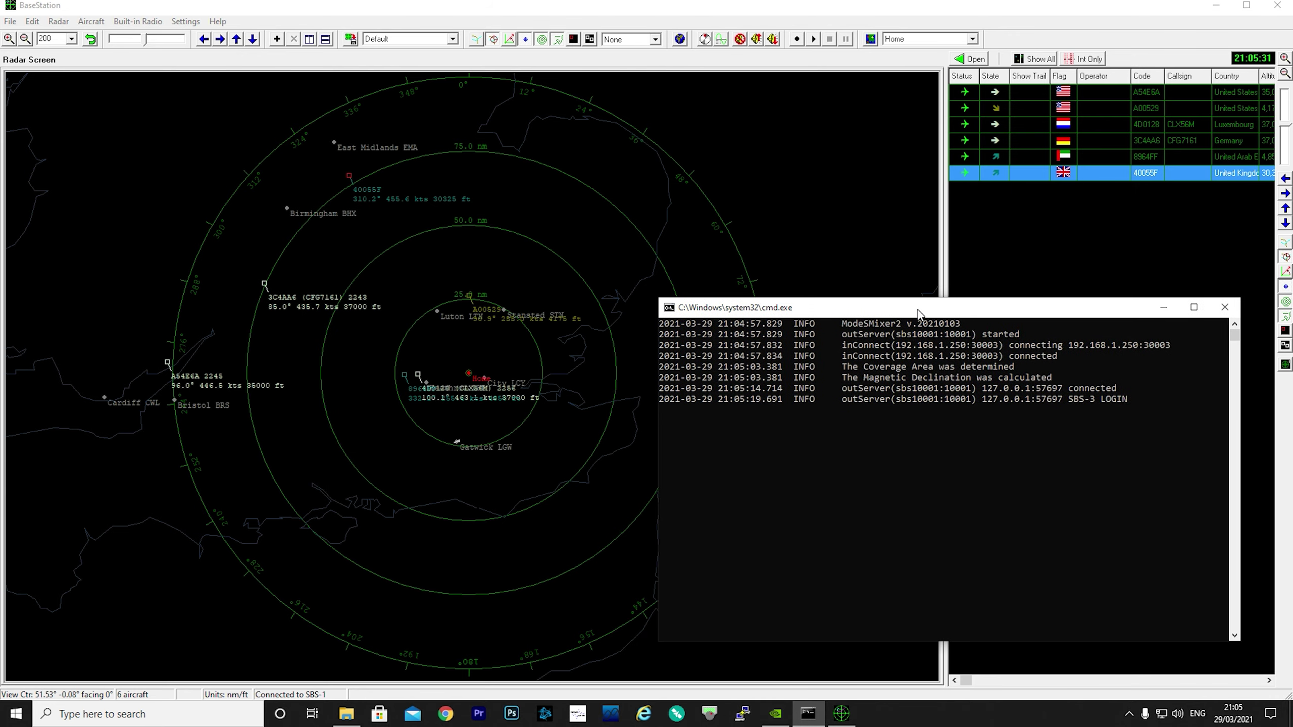